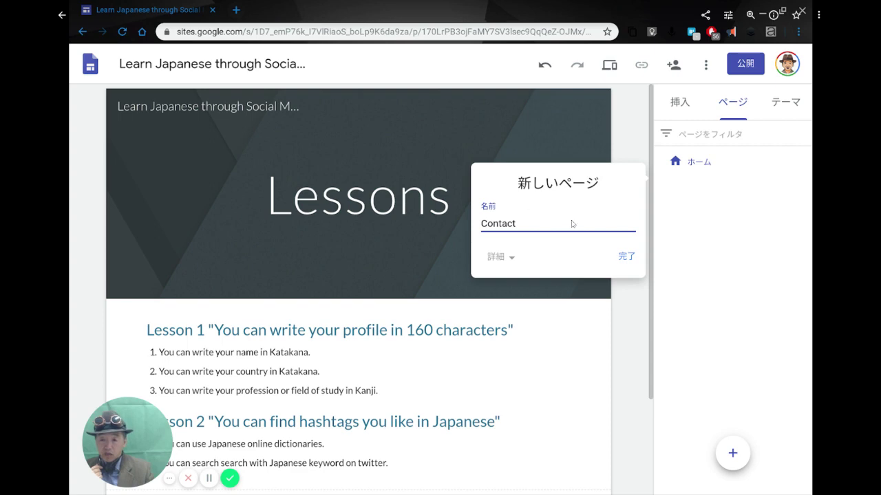
Create the Contact page and add a text box with the owner's name, e-mail address, and Facebook, Twitter, LinkedIn and Tumblr profile links.
click(627, 258)
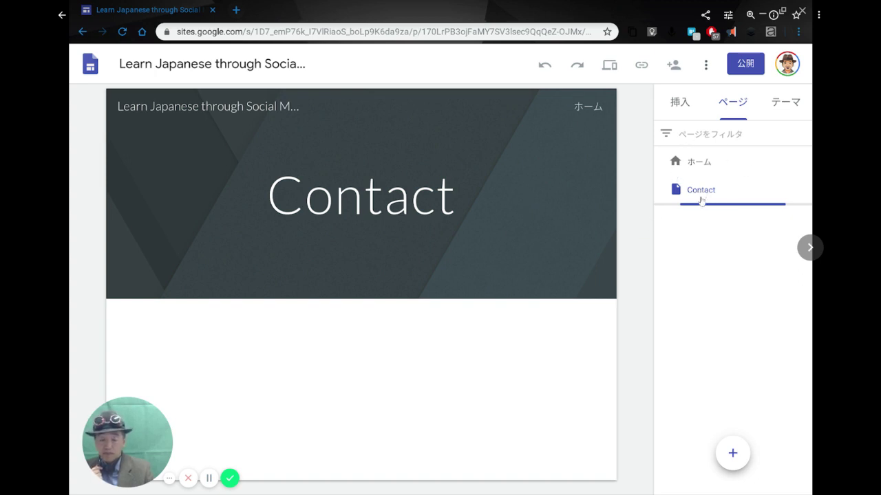
drag(701, 199, 702, 201)
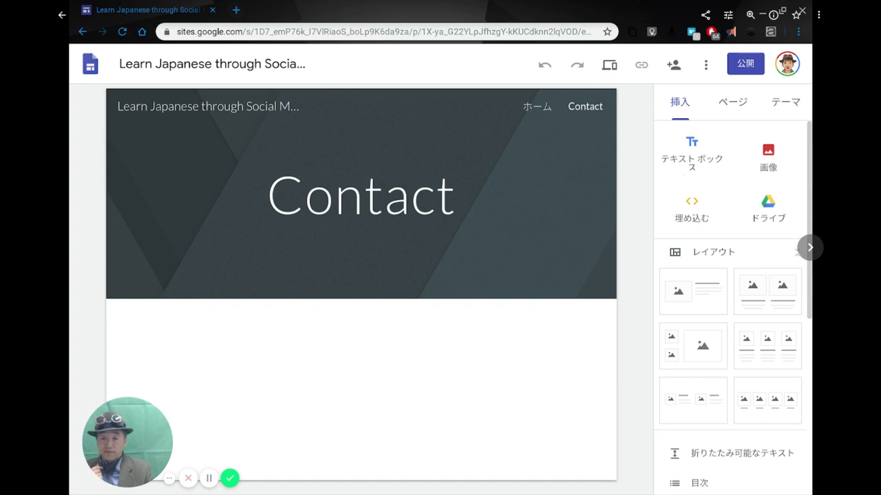
click(688, 157)
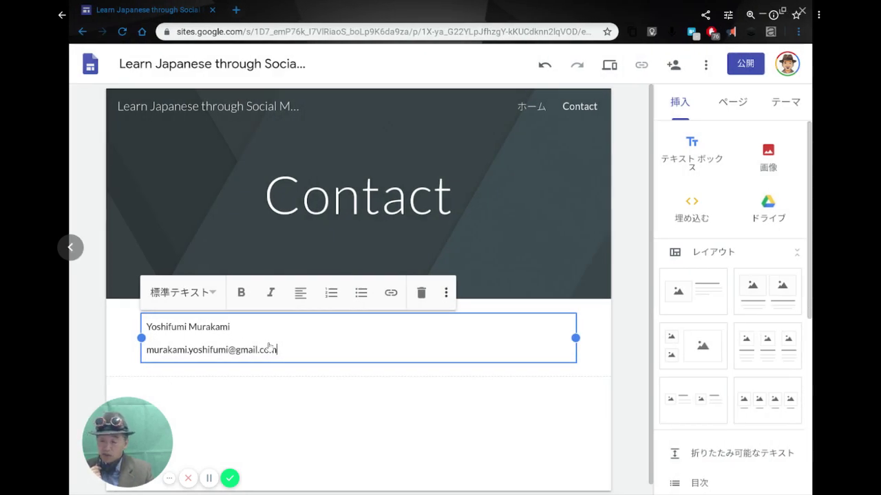
key(Return)
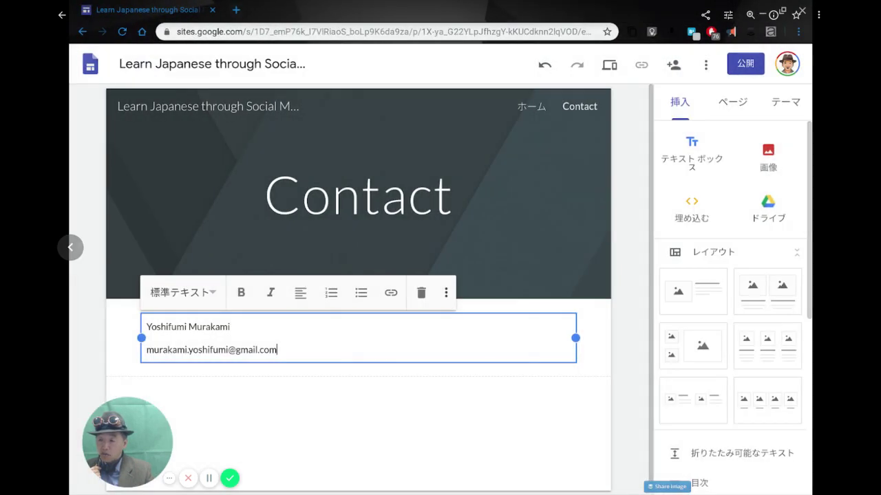
key(Return)
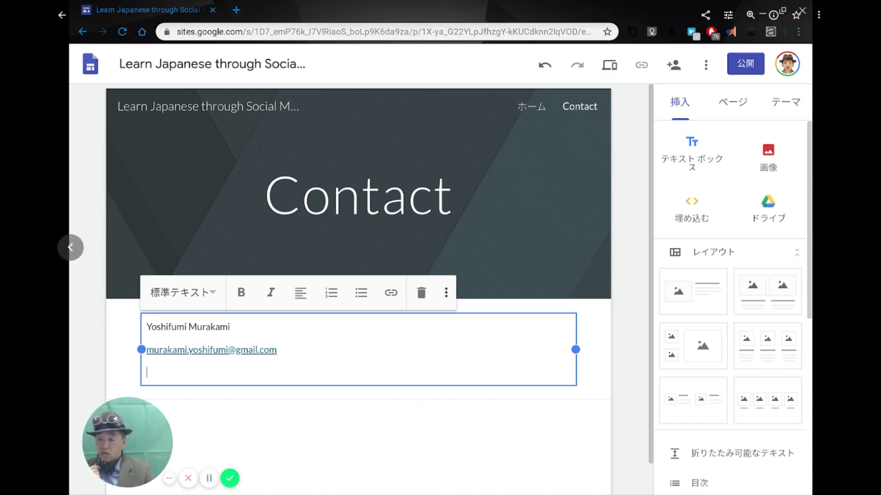
text(https://www.facebook.com/MurakamiTheAdventurer https://twitter.com/Midogonpapa https://www.linkedin.com/in/yoshifumi-murakami-2722a930/ https://murakamiyoshifumi.tumblr.com/)
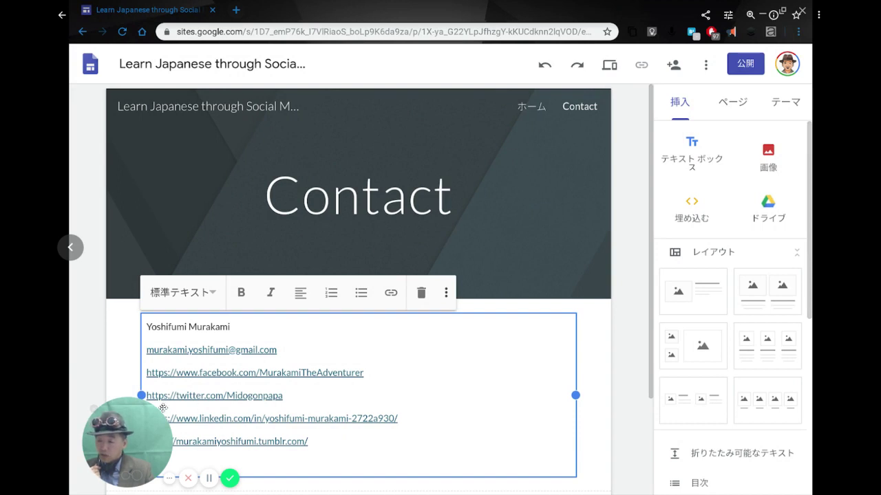
drag(143, 440, 711, 426)
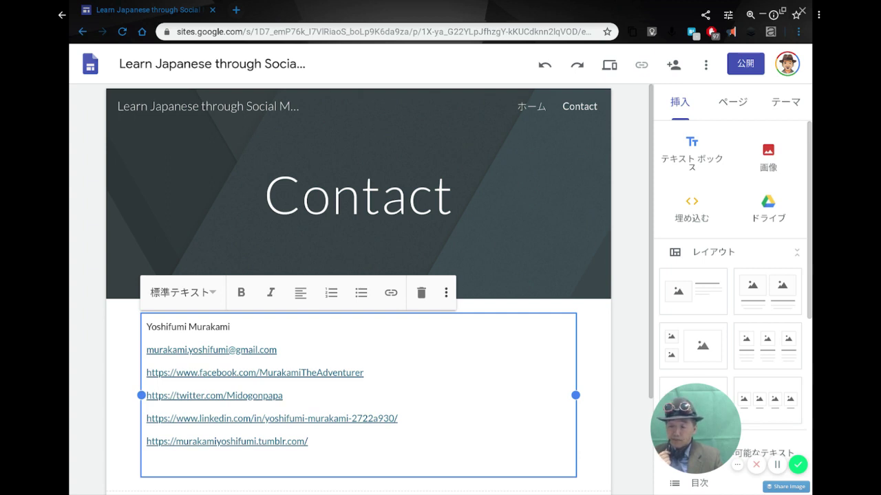
scroll(226, 340, left, 3)
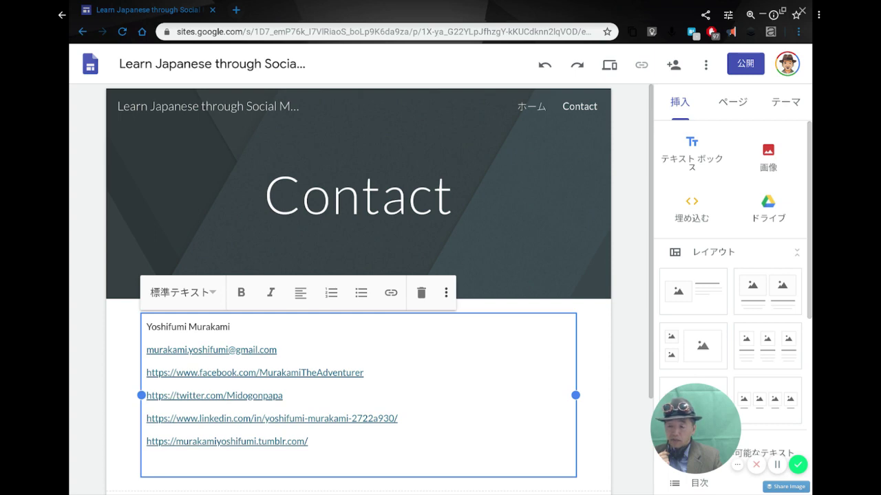
Create a blank Google Form through form.new in a new browser tab and title it "Contact Form".
key(ctrl+t)
text(form.new)
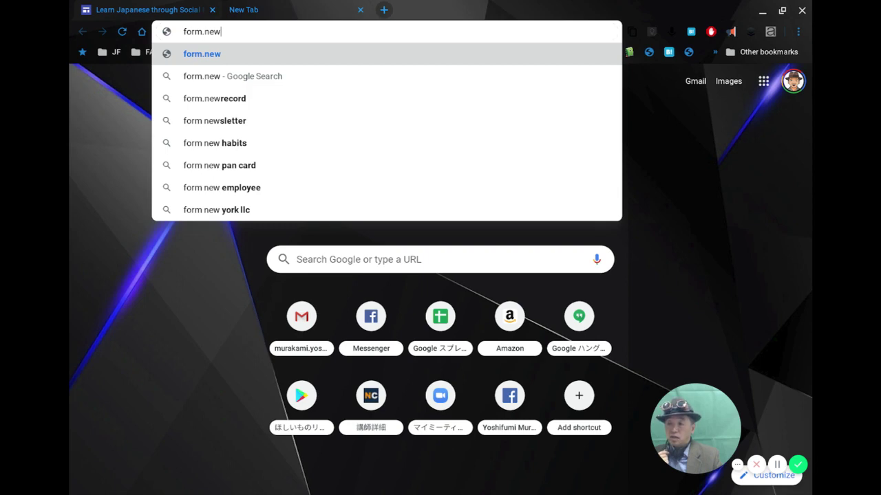
key(Return)
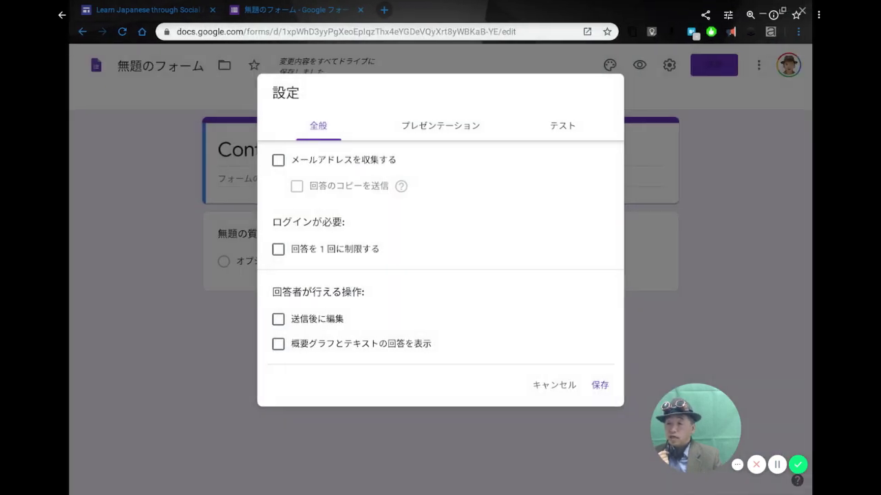
Set the form to collect e-mail addresses and always (常に表示) send respondents a copy of their responses, and save the settings.
key(Escape)
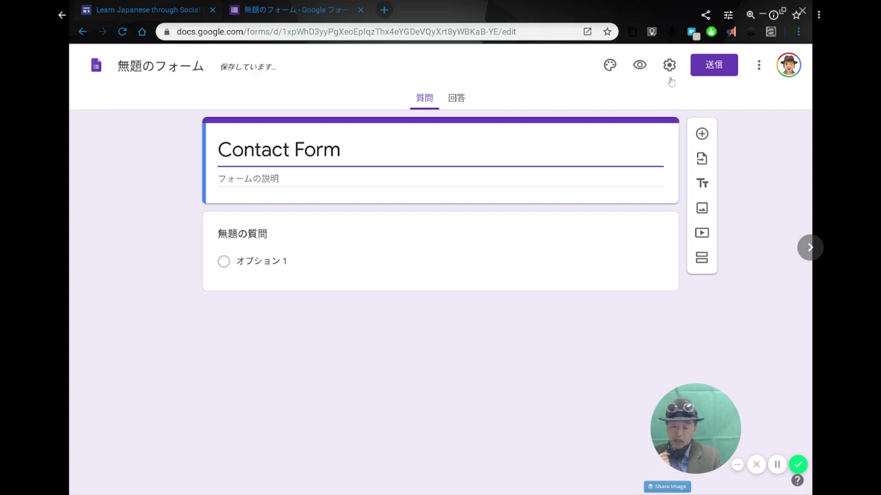
click(669, 66)
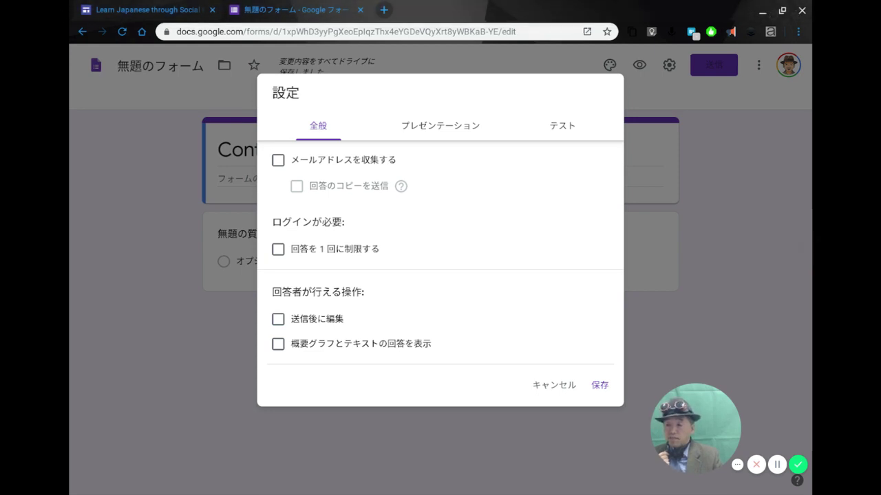
click(278, 160)
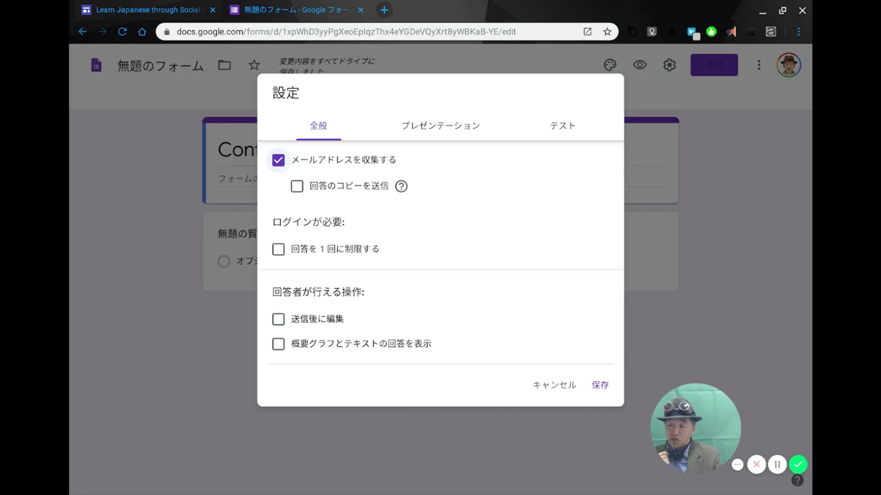
click(296, 185)
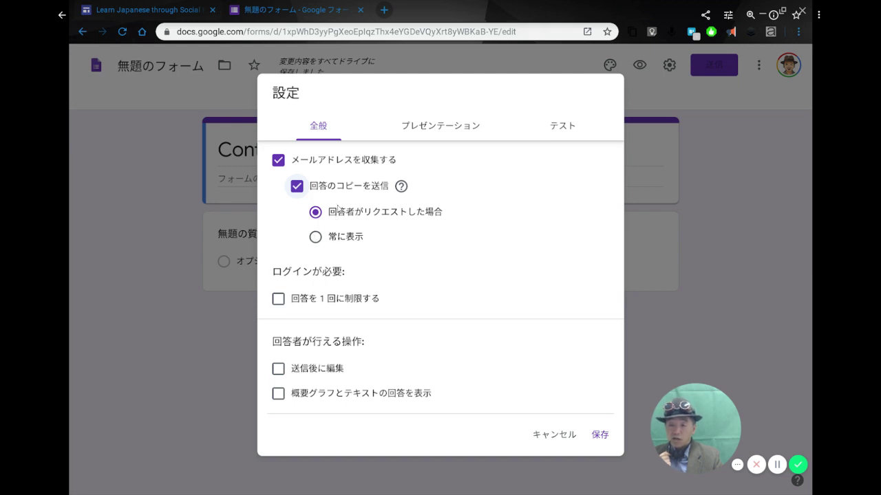
click(315, 238)
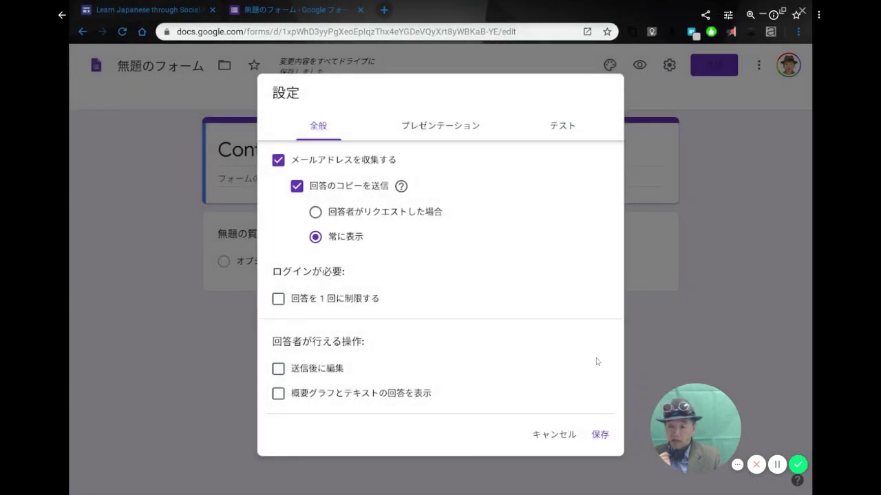
click(600, 435)
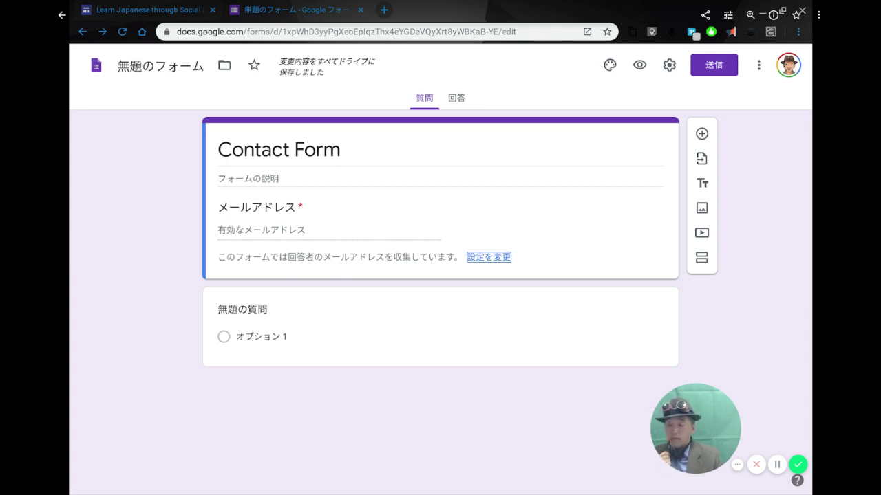
Title the form's untitled question "Your name" and set its answer type to short text (記述式).
key(Tab)
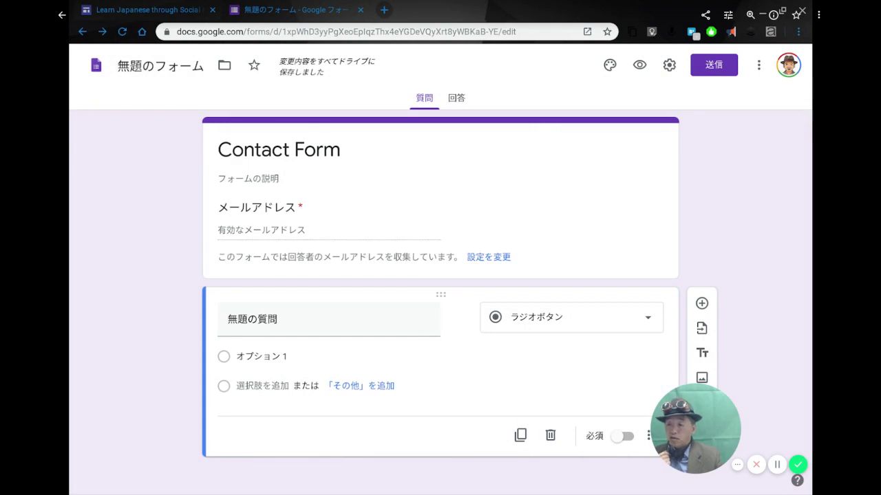
key(shift+Tab)
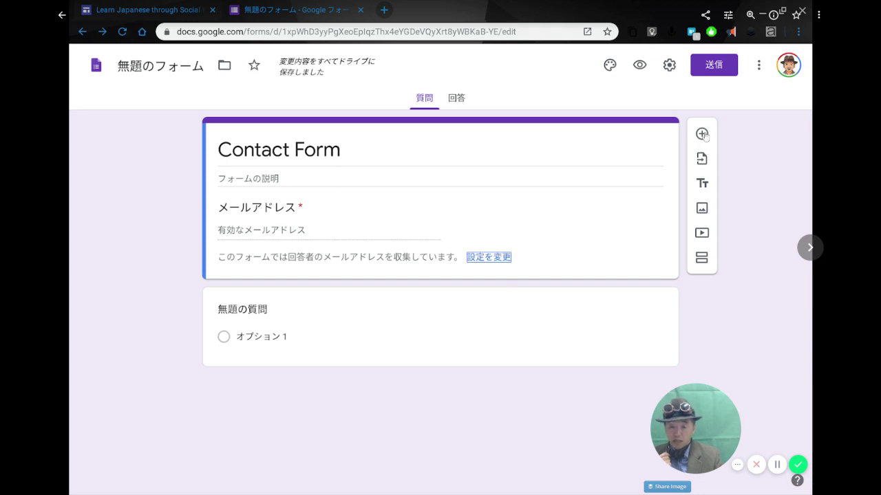
key(Tab)
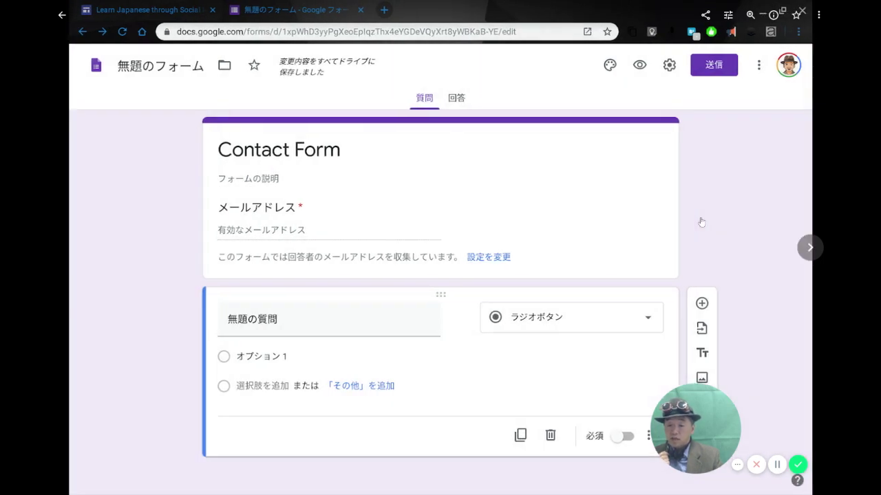
mouse_move(708, 430)
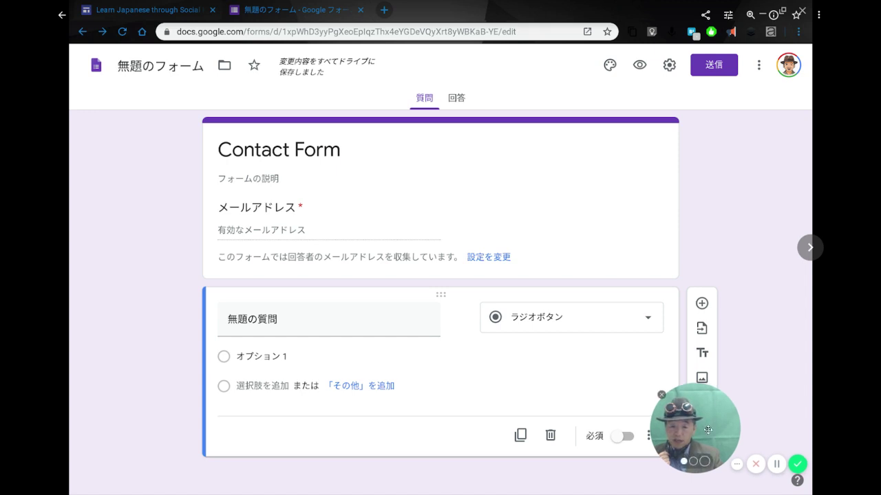
drag(708, 430, 158, 446)
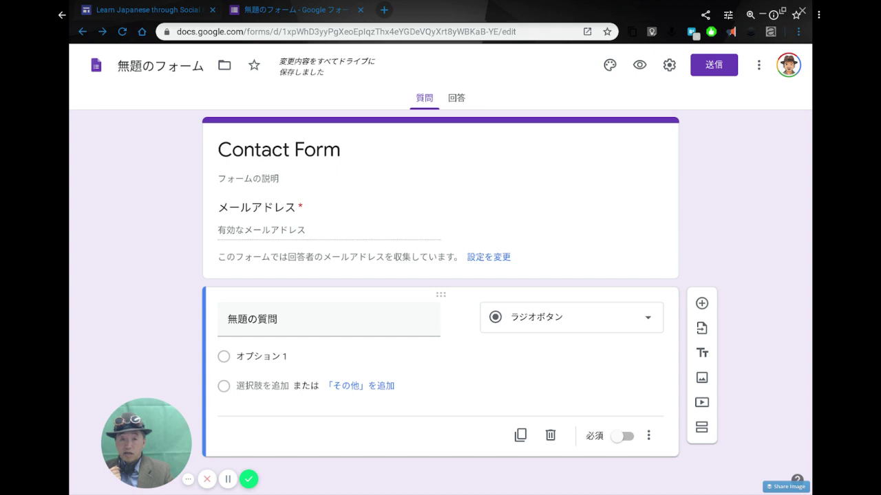
click(275, 320)
text(Your name)
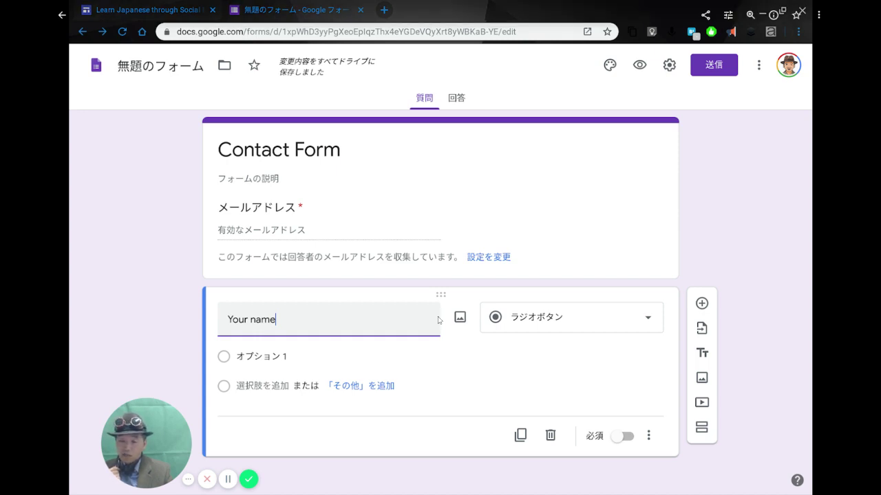
click(531, 328)
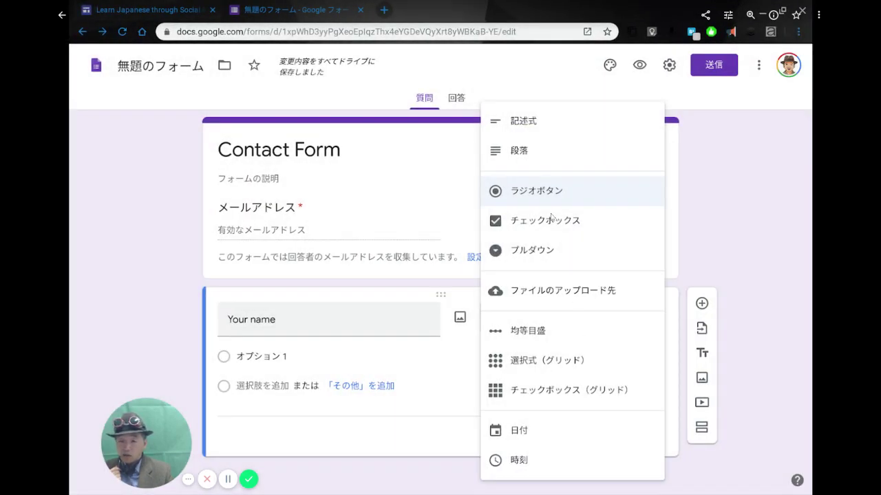
click(532, 128)
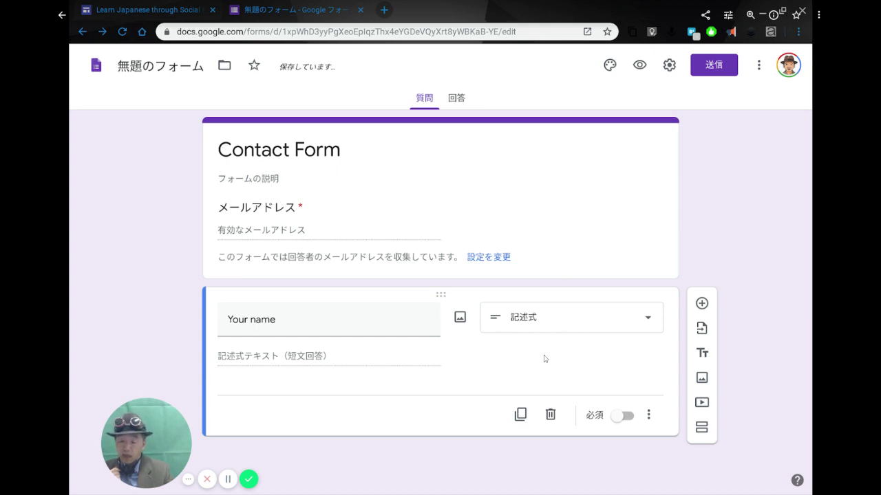
Add a paragraph (段落) question reading "If you have special request, please fill in below." and name the form file Contact Form.
click(701, 303)
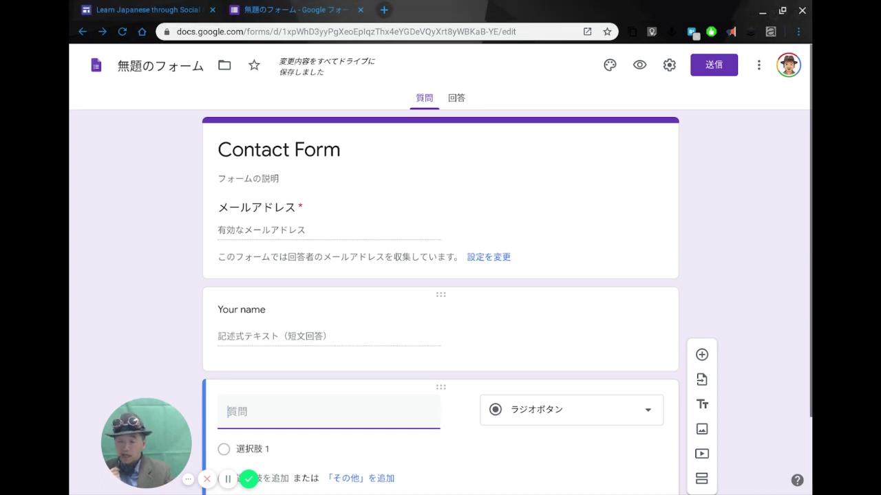
key(ctrl+z)
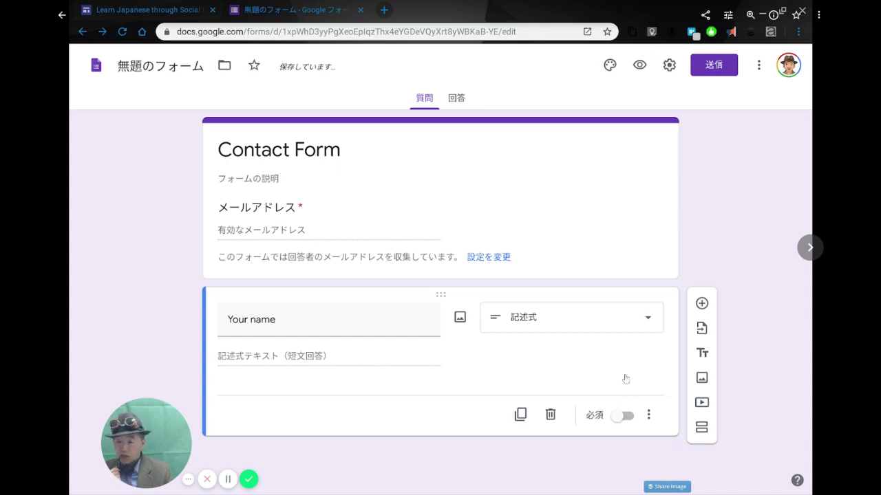
click(702, 303)
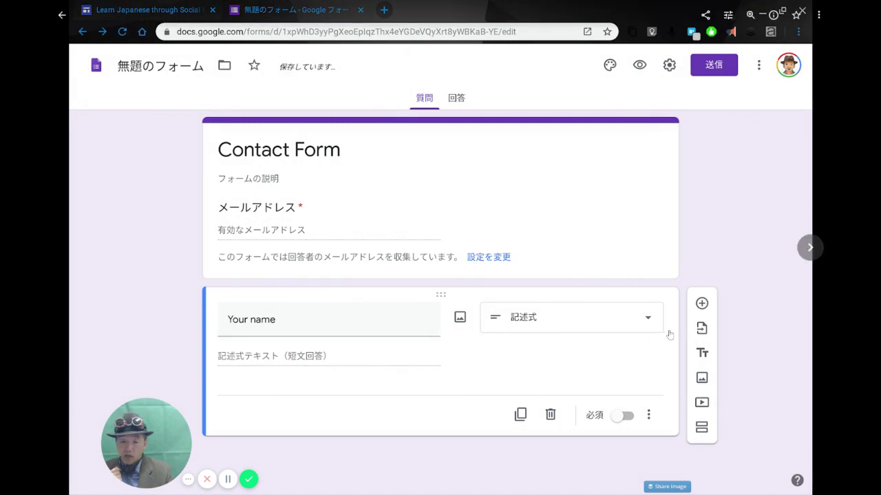
click(702, 304)
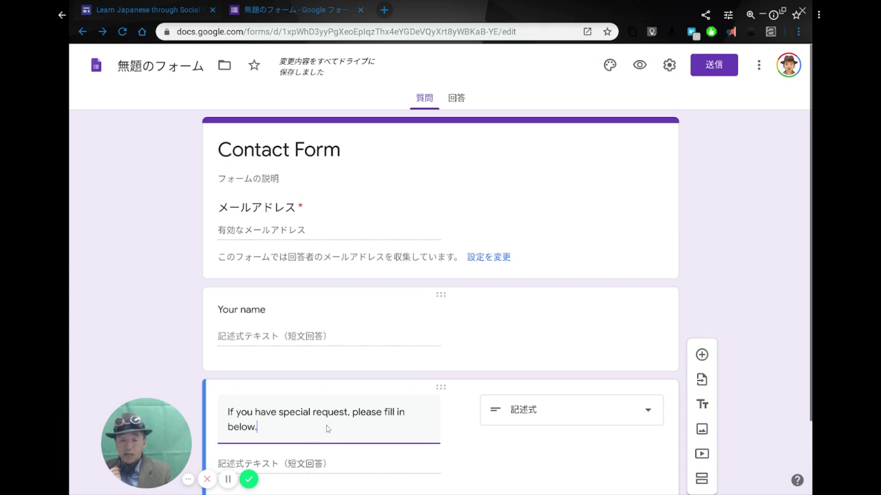
click(521, 414)
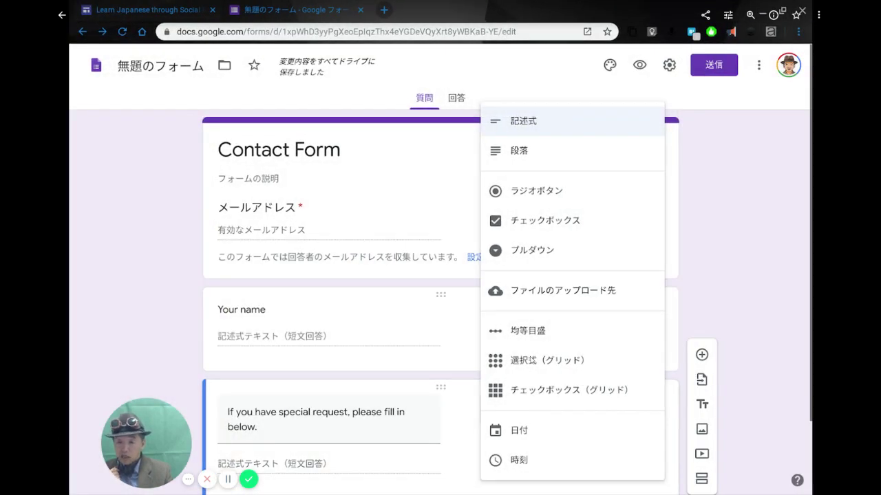
click(519, 151)
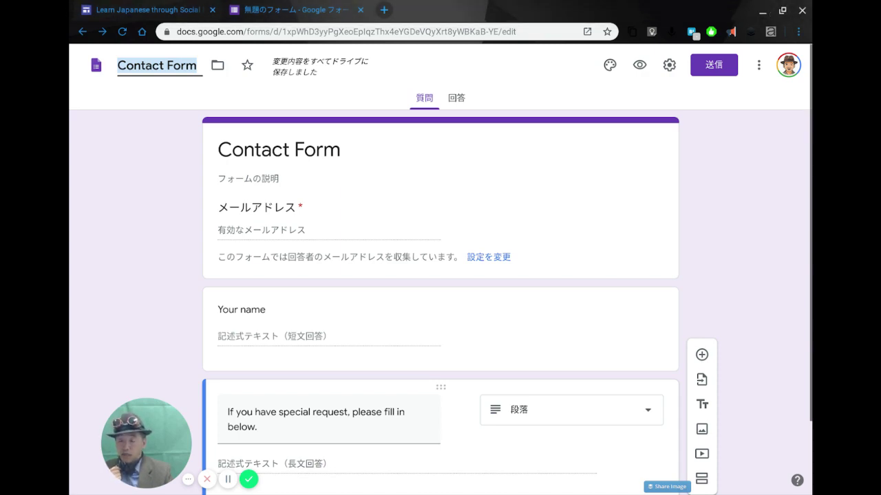
Switch back to the Google Sites editor and insert the Contact Form into the Contact page.
key(ctrl+shift+Tab)
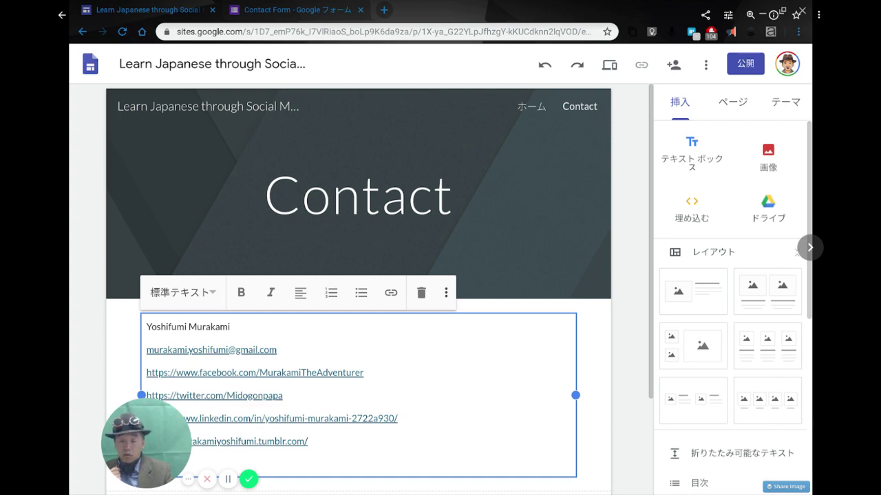
scroll(733, 303, down, 5)
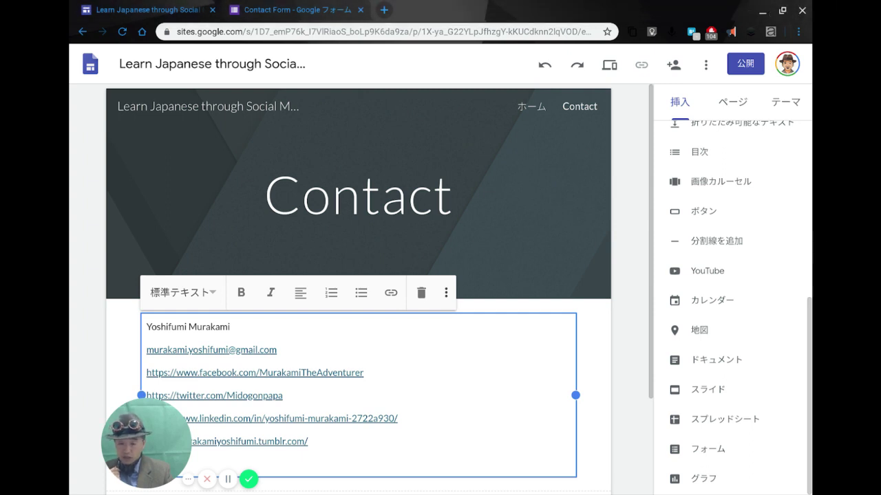
click(699, 449)
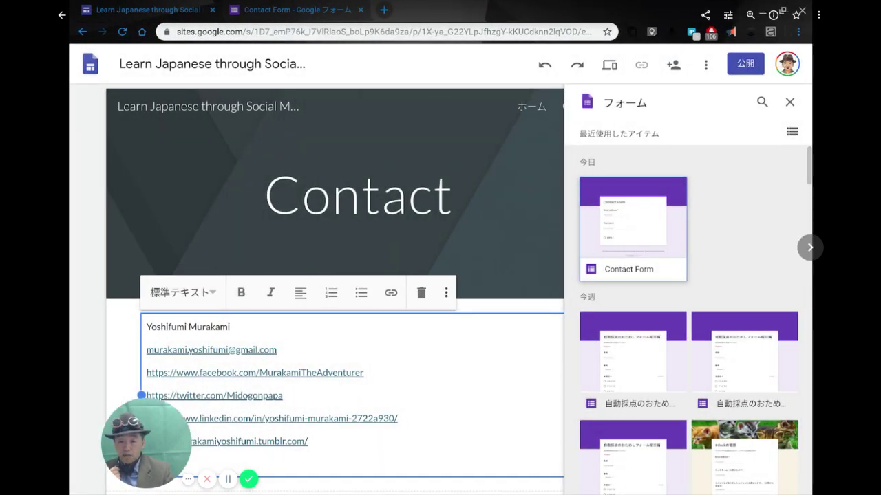
click(664, 251)
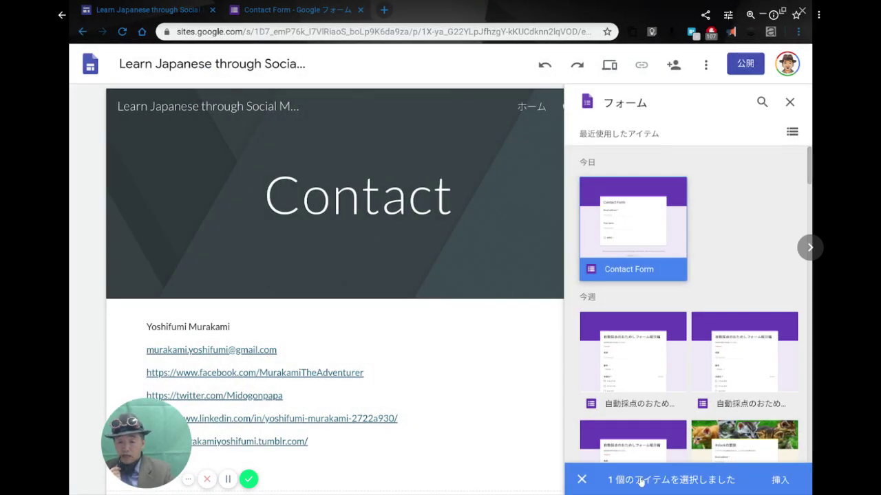
click(768, 485)
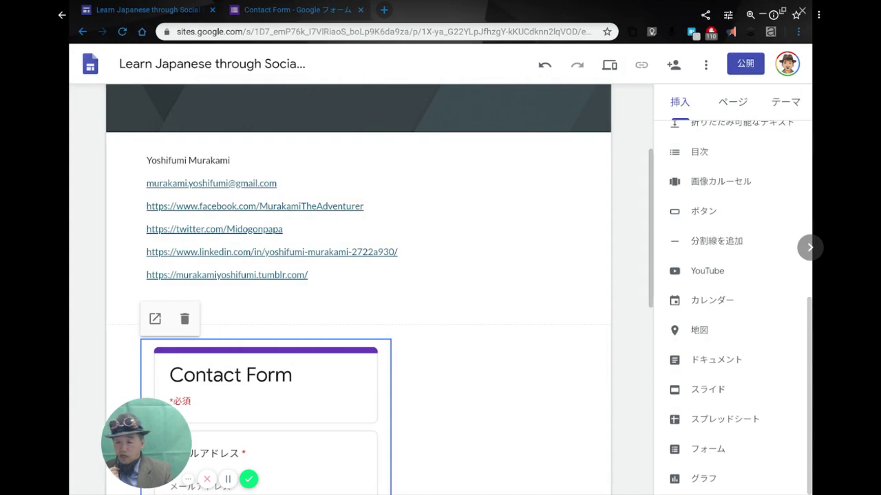
Preview the site's Contact and ホーム pages at full-screen size, and switch the preview to the tablet layout.
scroll(216, 390, left, 2)
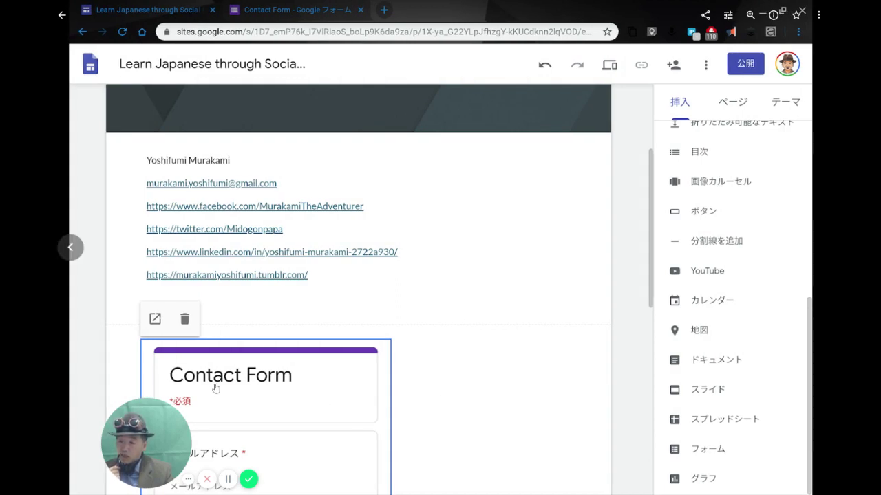
drag(157, 441, 675, 419)
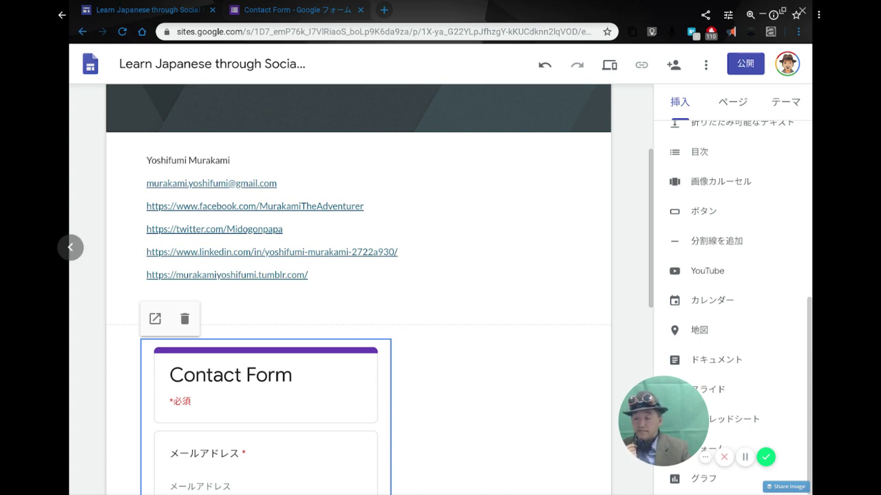
key(ctrl+shift+p)
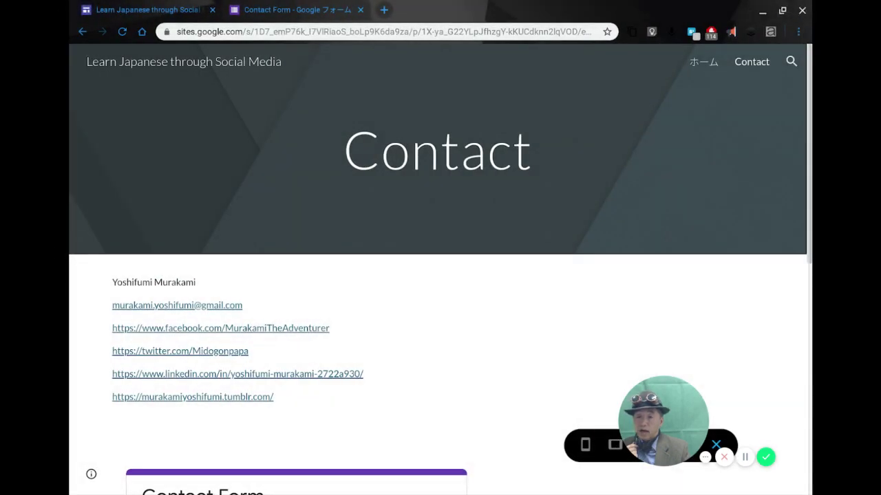
key(ctrl+shift+p)
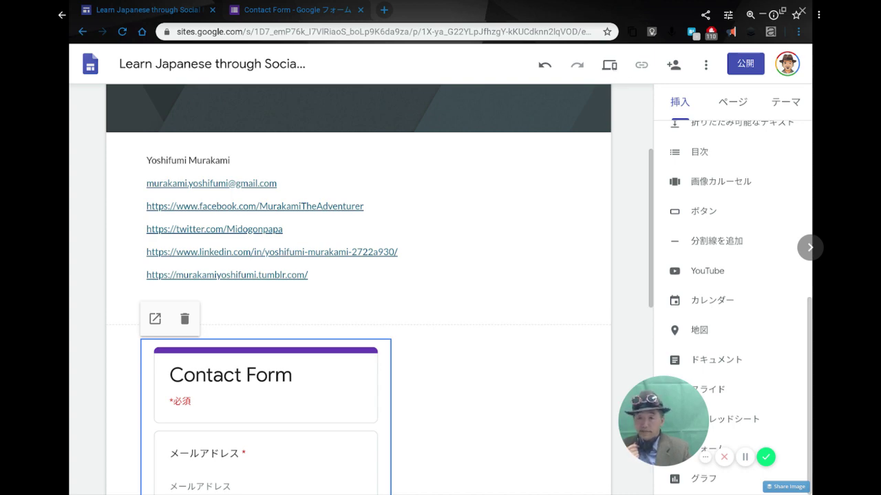
click(612, 70)
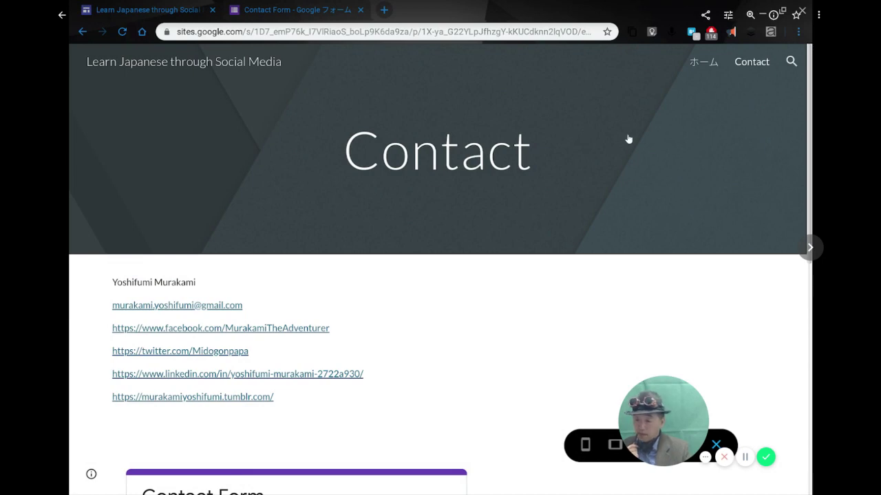
mouse_move(655, 418)
drag(654, 418, 705, 268)
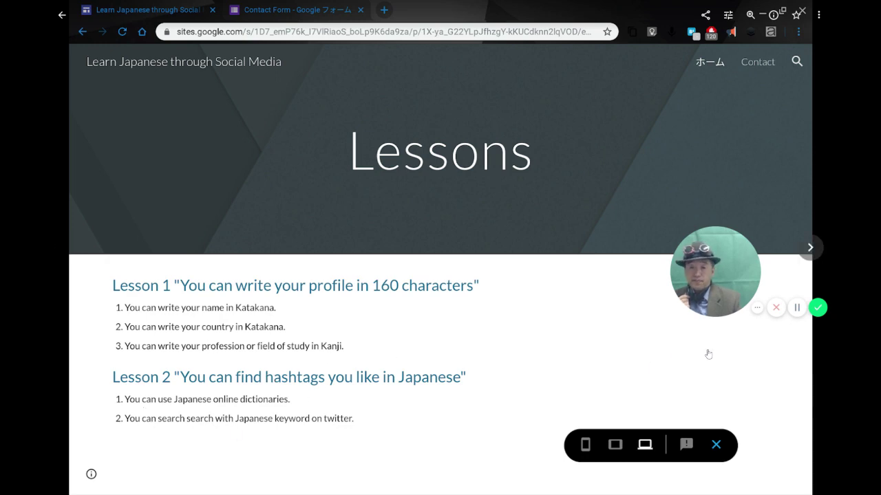
click(615, 445)
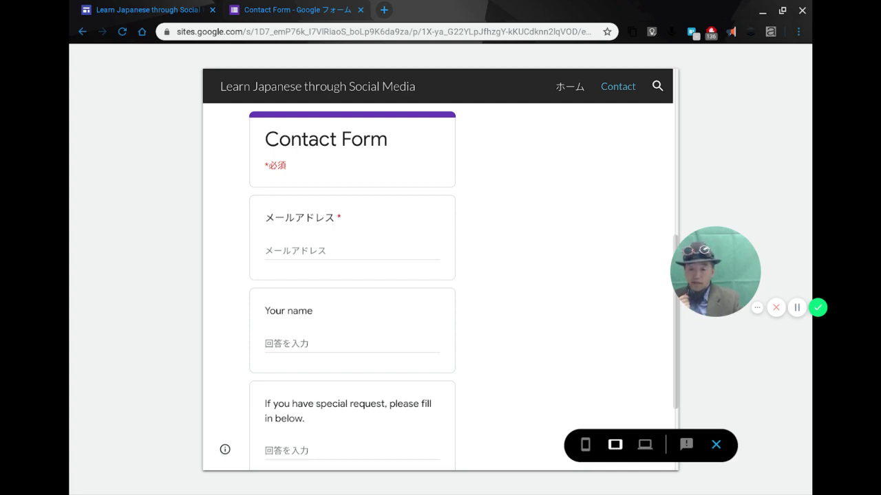
Switch the preview to the phone layout and check the Contact page, its embedded form and the site navigation.
click(585, 444)
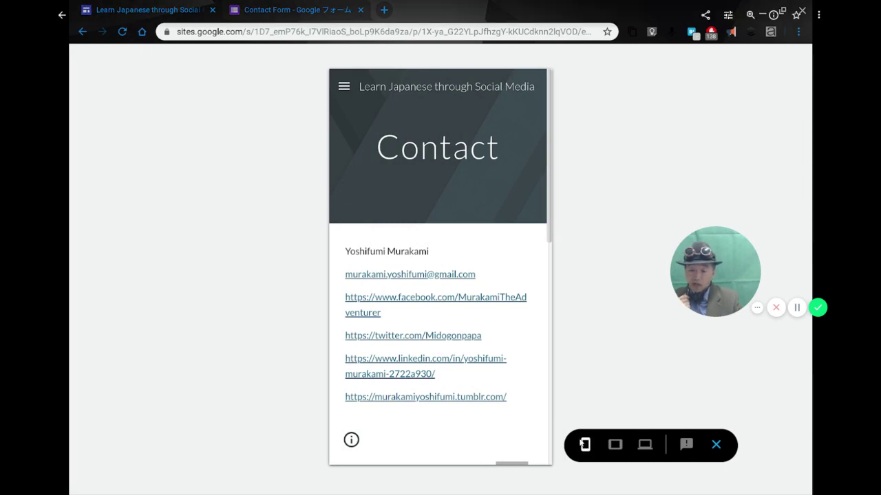
mouse_move(703, 303)
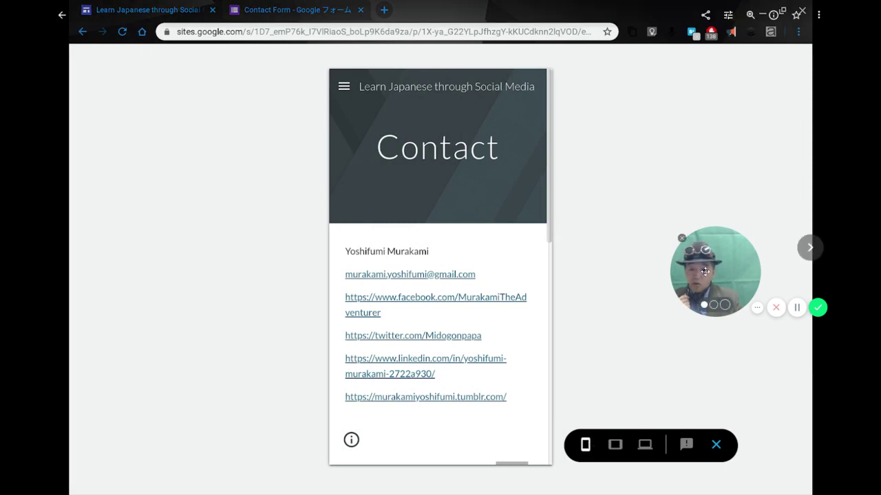
drag(704, 272, 119, 439)
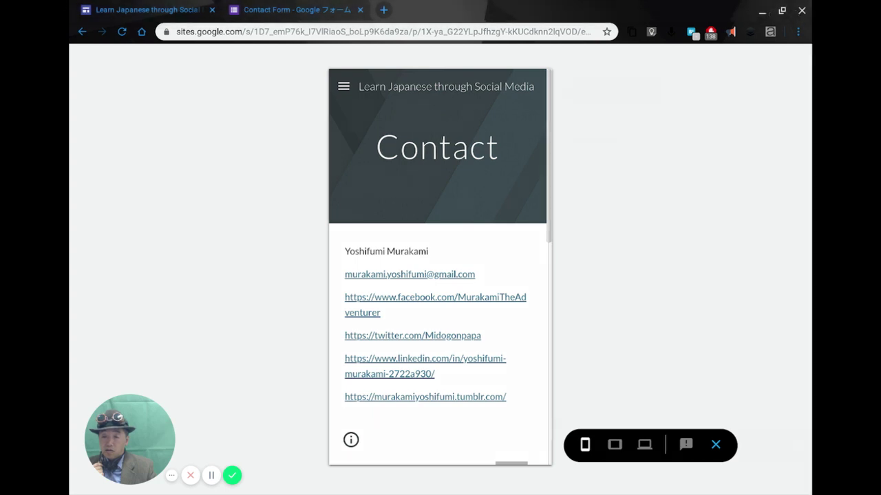
scroll(441, 275, down, 5)
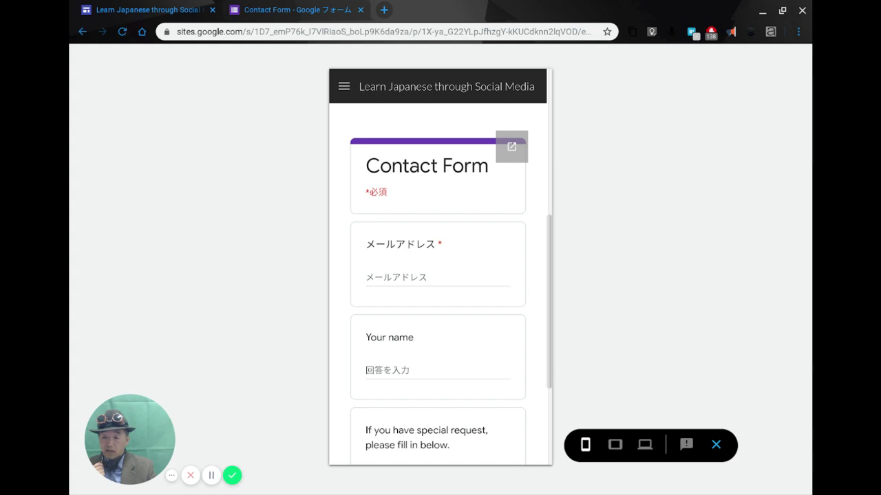
click(344, 86)
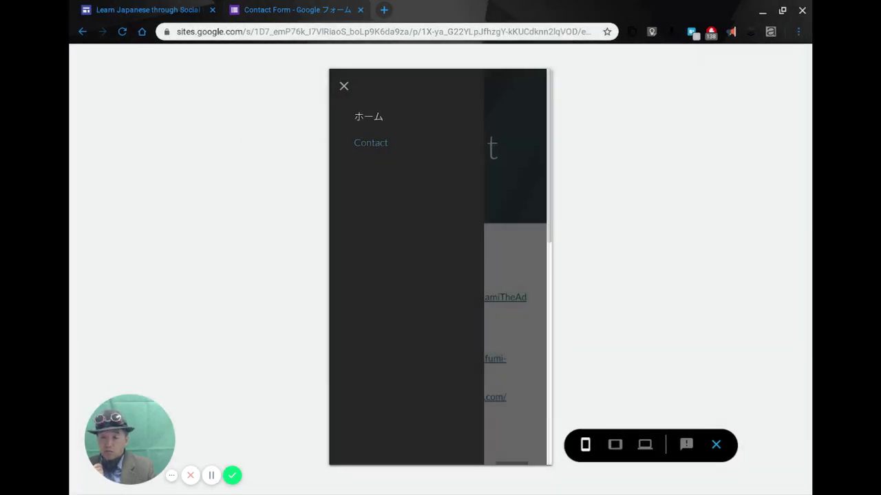
click(370, 142)
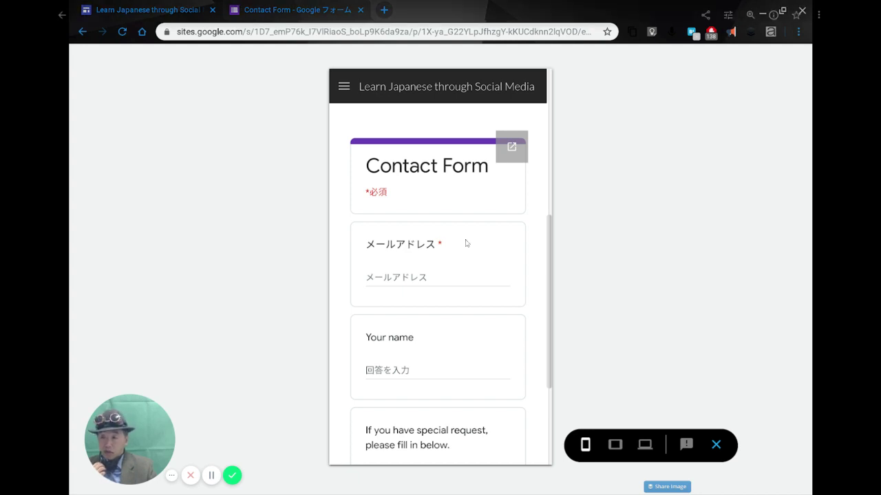
View the ホーム page in the phone preview and close the preview to return to the editor.
click(344, 88)
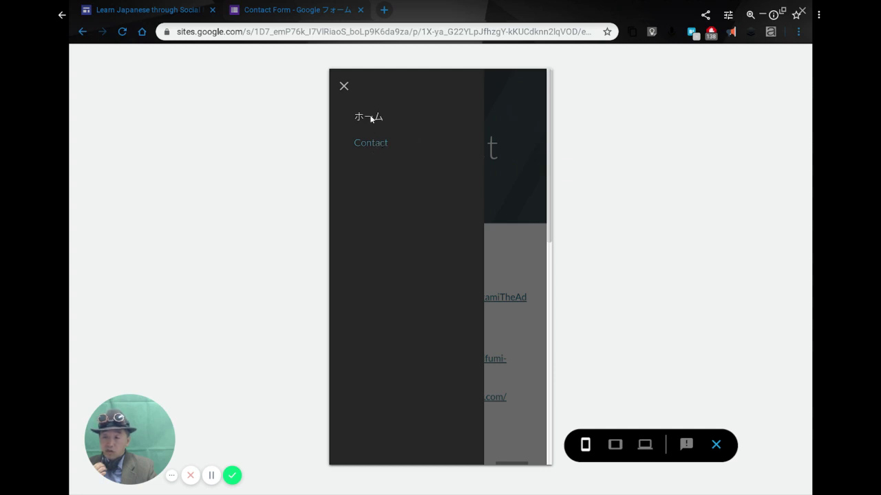
click(397, 126)
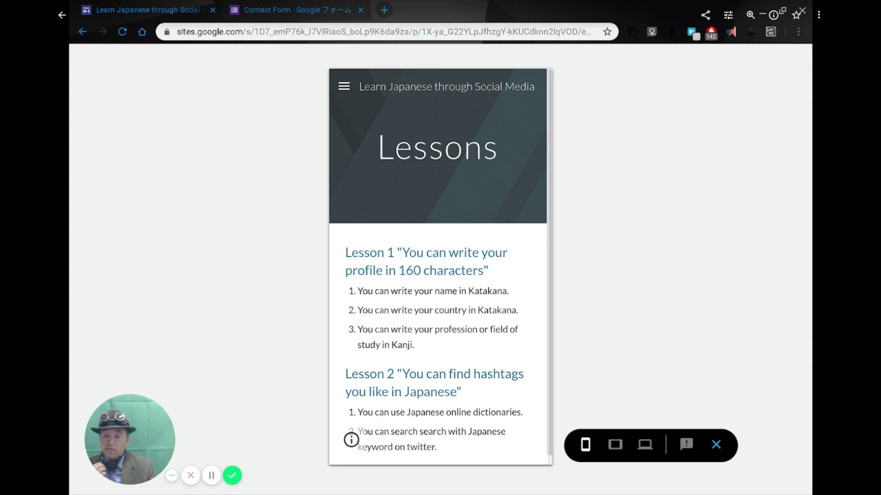
key(Escape)
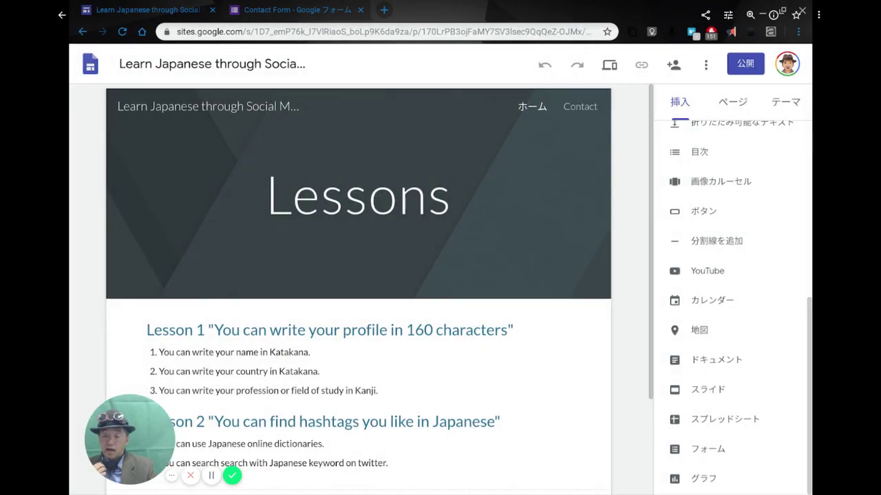
key(ctrl+shift+p)
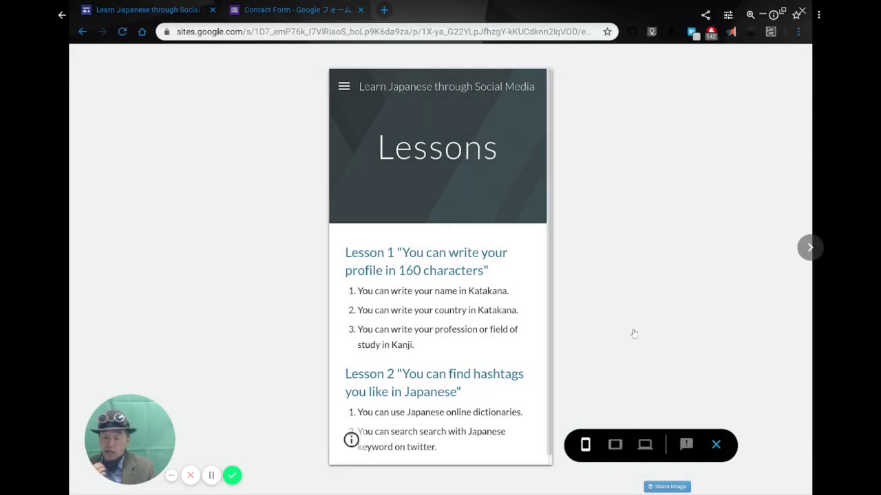
click(722, 446)
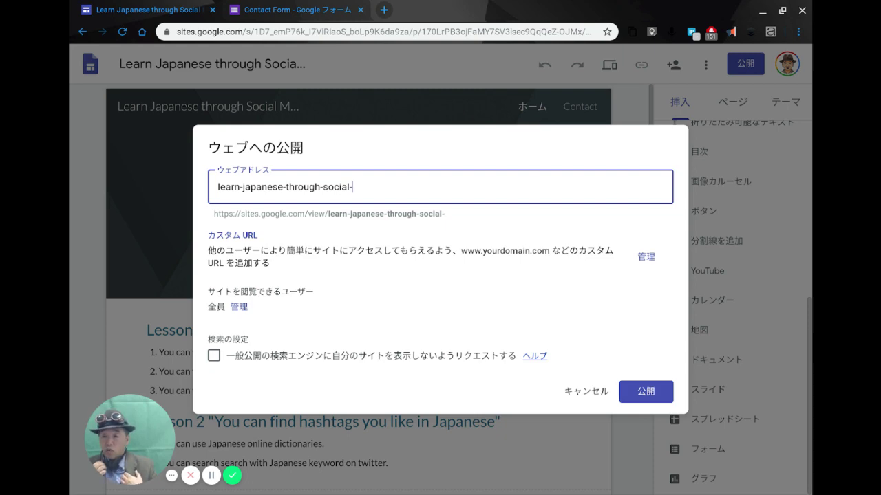
Publish the site to the web under the address social-media-japanese.
key(Escape)
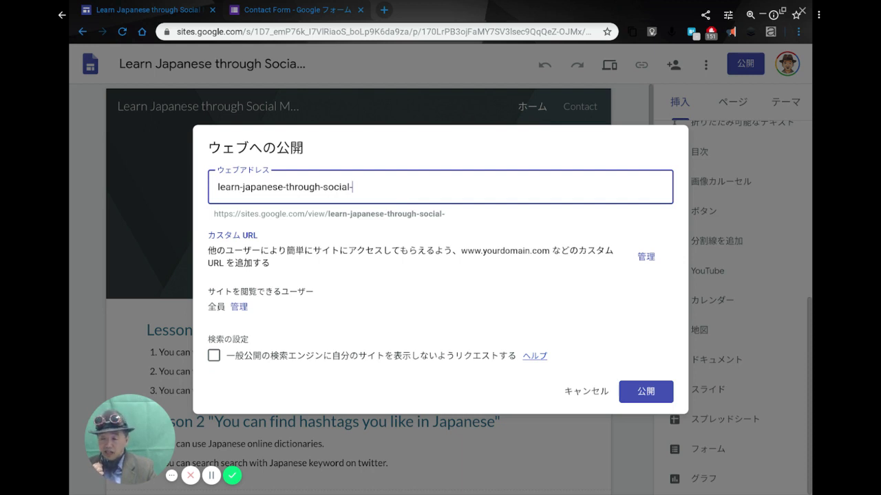
key(ctrl+a)
text(social-media)
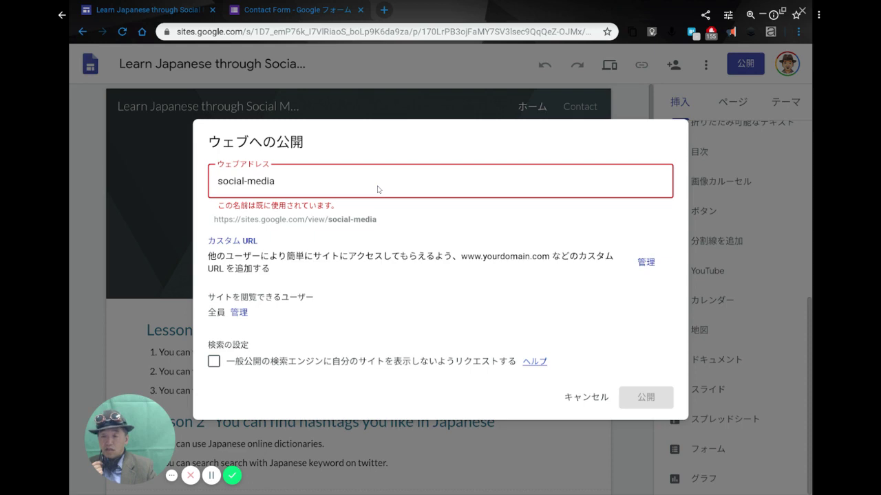
text(-japanese)
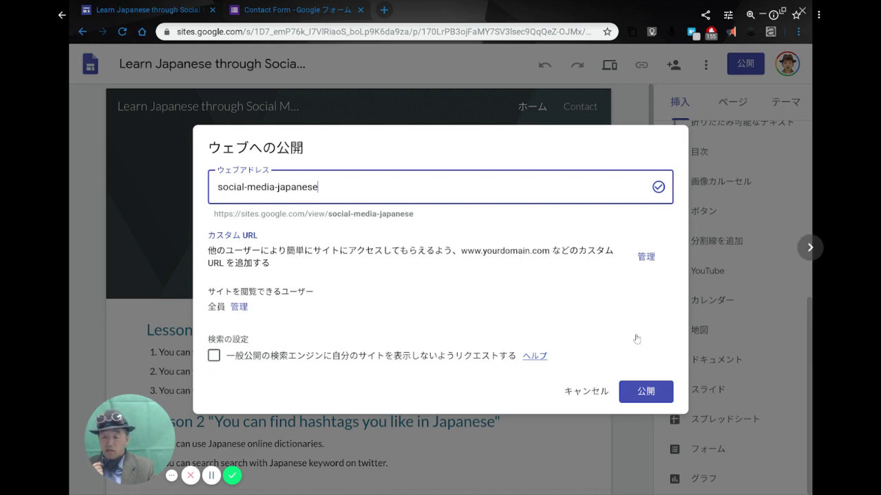
key(Return)
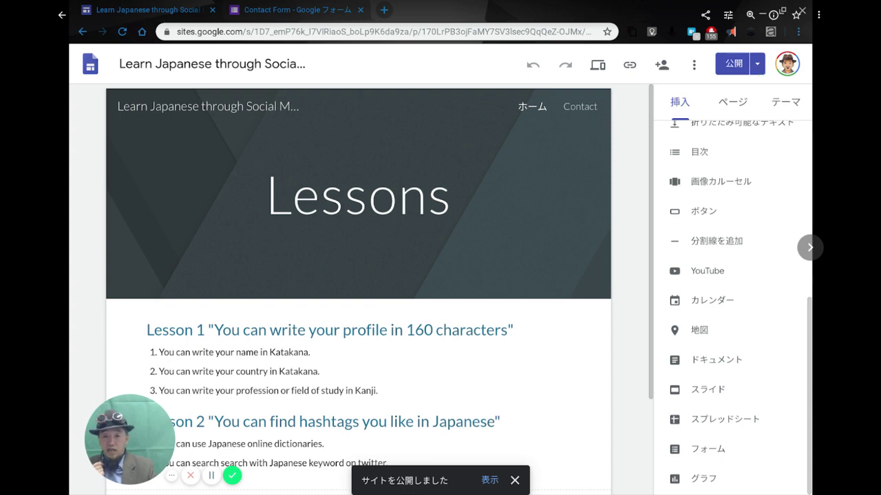
Open the published site (公開したサイトを表示) and view its live ホーム page.
click(757, 63)
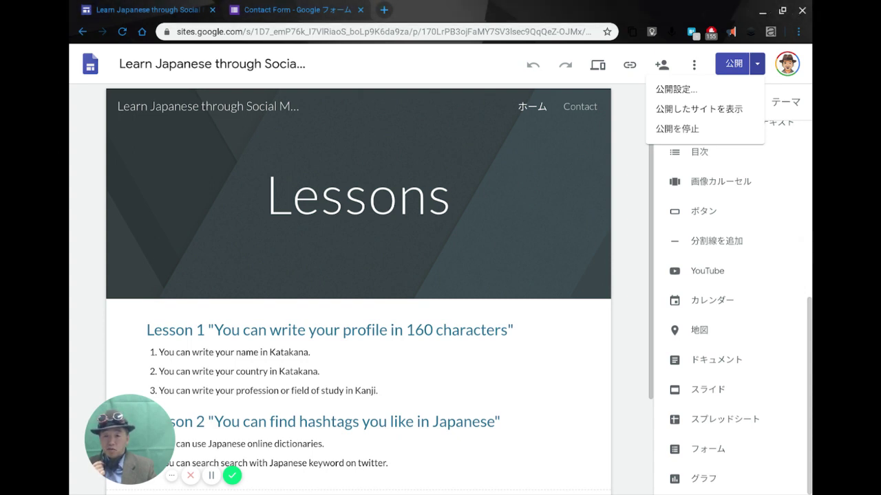
click(698, 109)
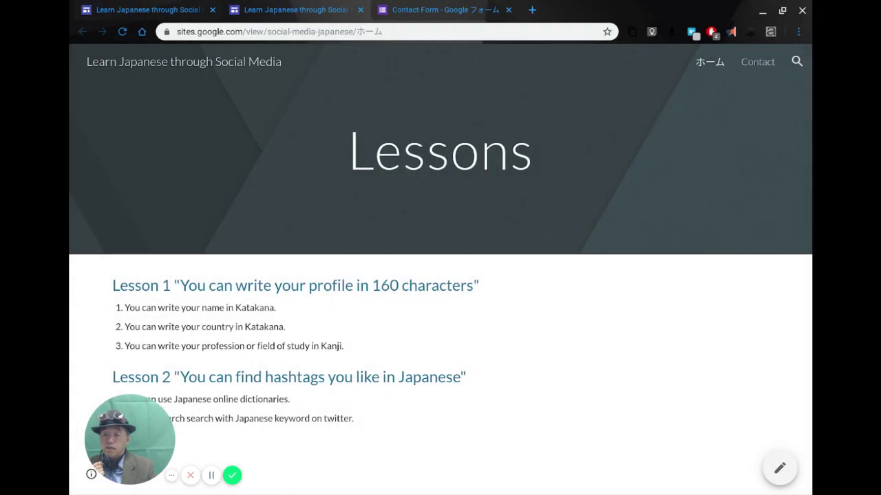
key(ctrl+w)
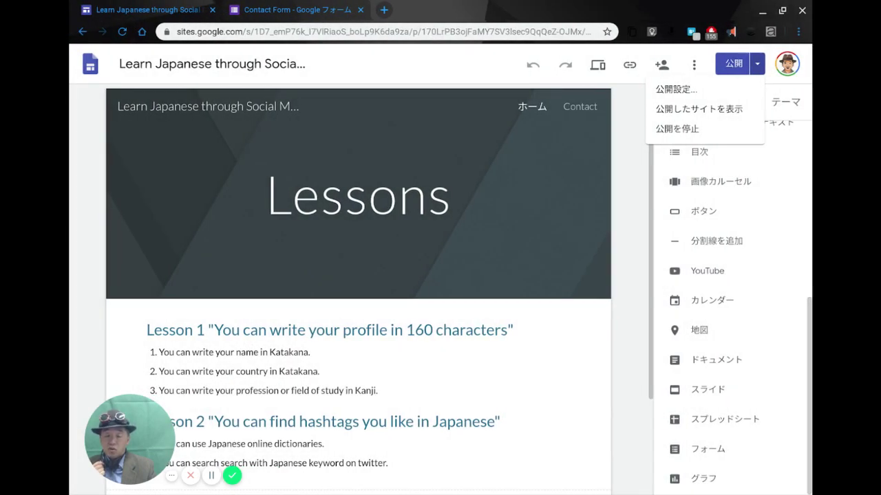
click(698, 109)
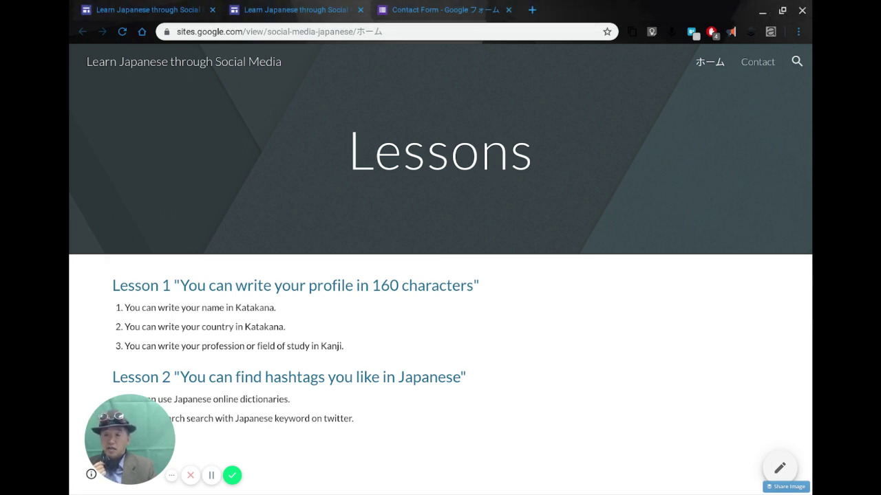
Switch to the Contact Form in Google Forms and enable e-mail notifications for new responses (新しい回答についてのメール通知を受け取る).
key(ctrl+Tab)
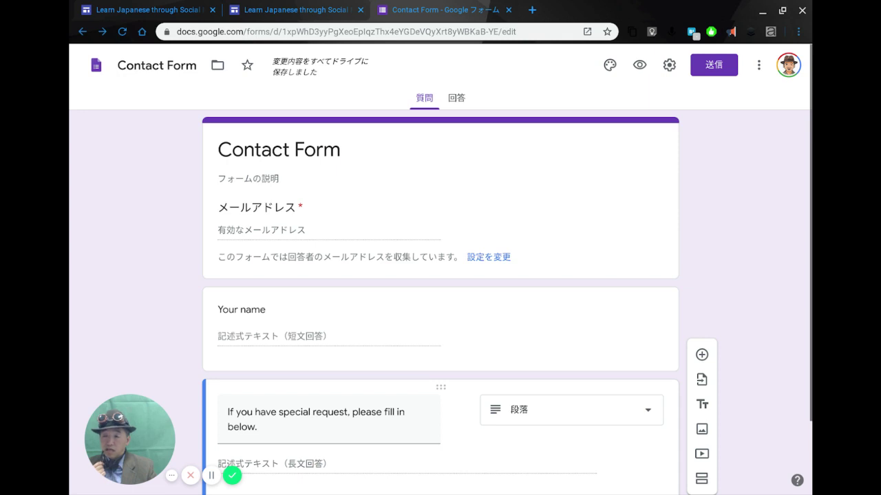
click(456, 98)
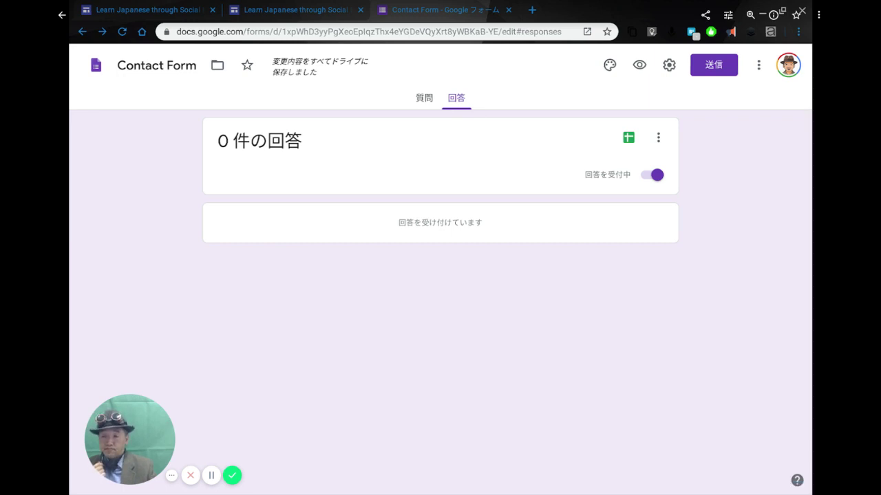
click(657, 138)
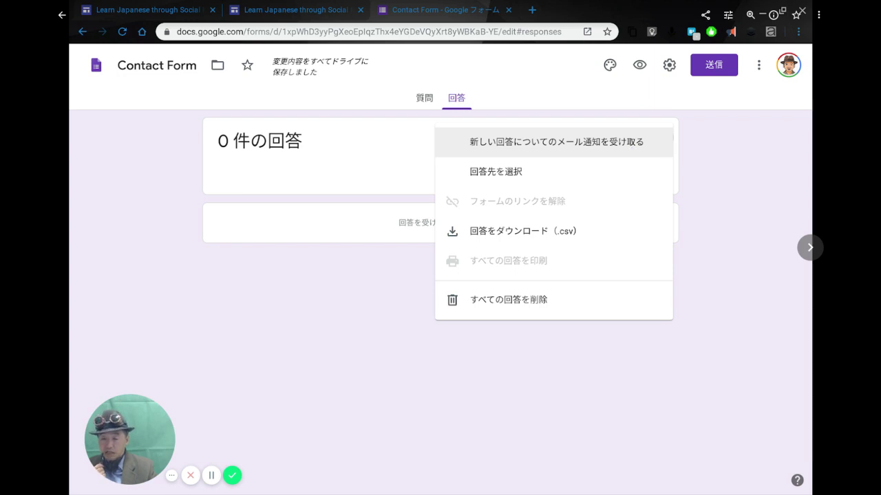
click(556, 142)
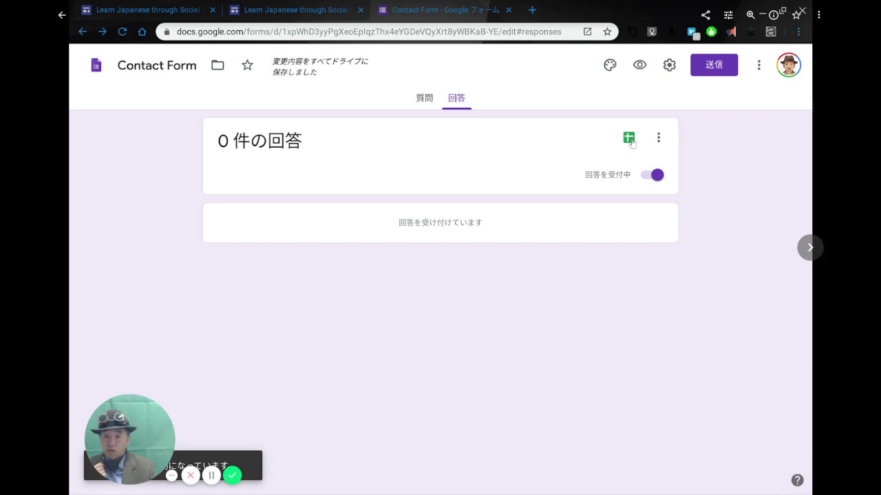
Create a new spreadsheet named Contact Form（回答） to collect the form's responses, and open it.
click(629, 139)
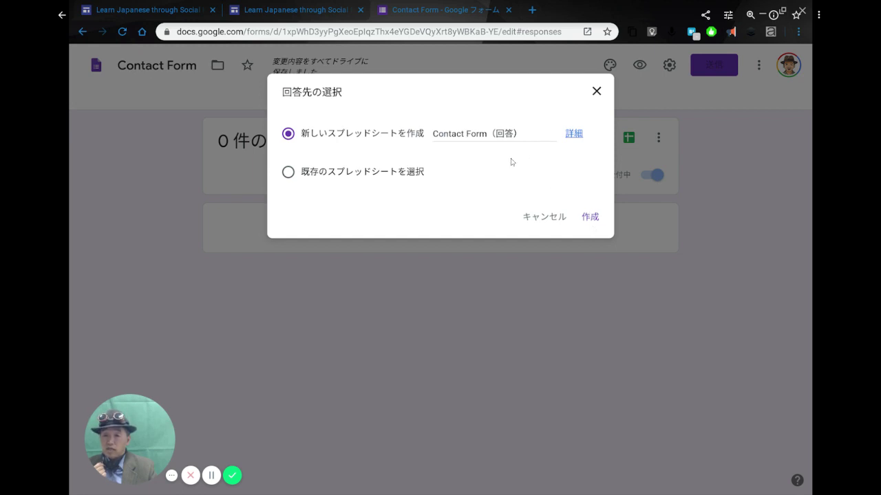
click(590, 219)
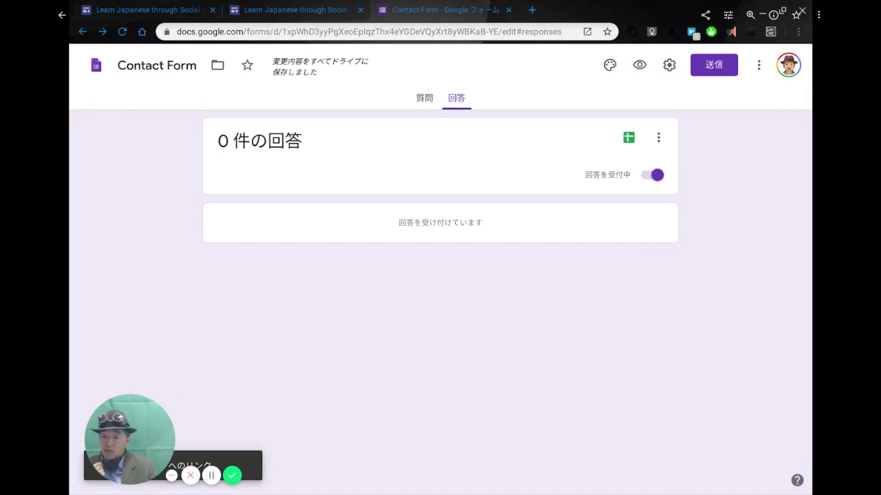
click(628, 138)
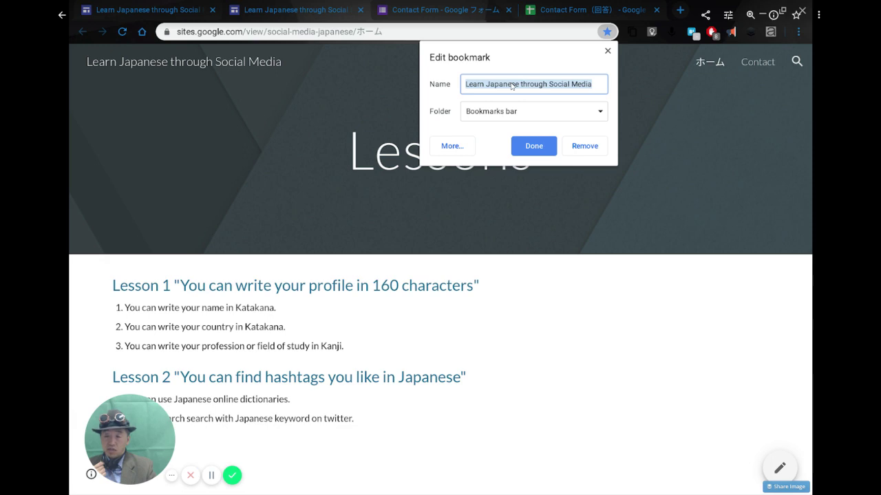
Bookmark the published site as Learn Japanese through Social Media in the Bookmarks bar, and return to the Google Sites editor.
click(534, 147)
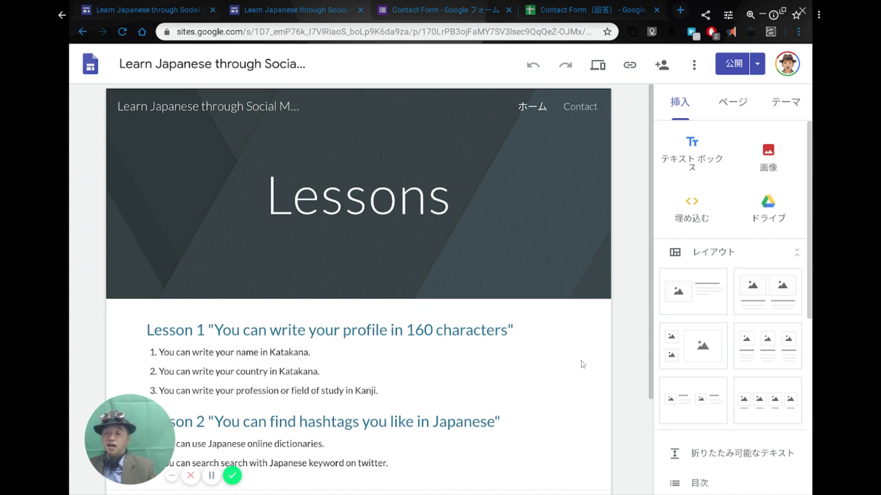
scroll(236, 429, left, 3)
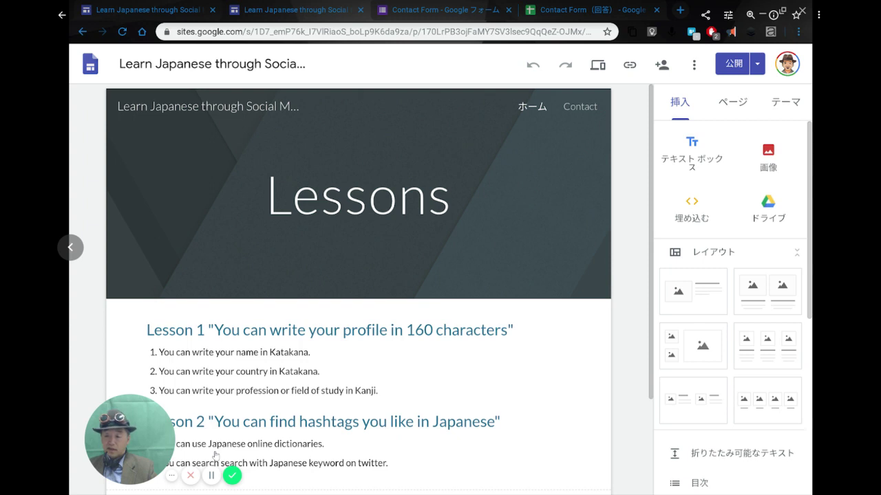